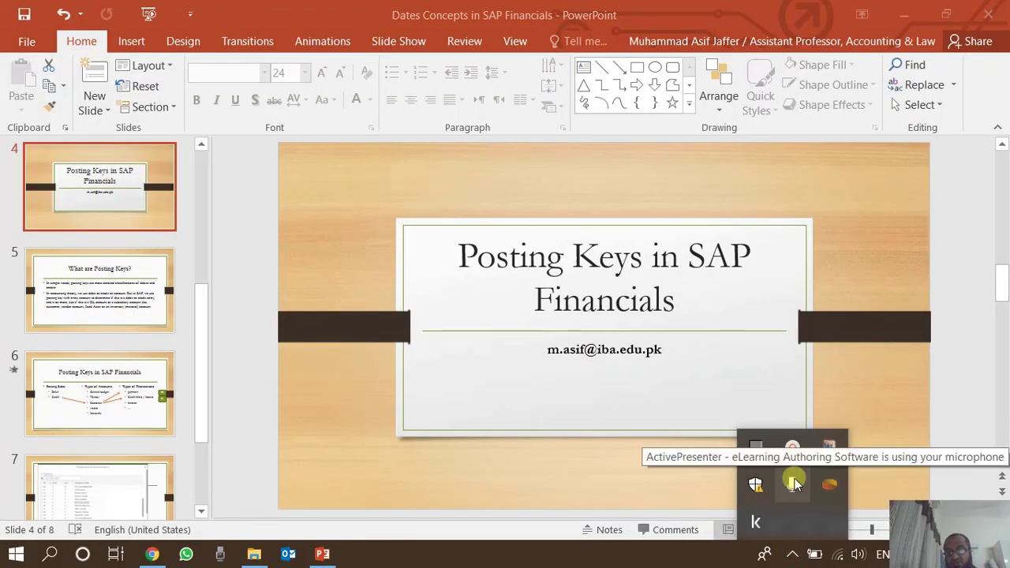
Show document 100001655 zoomed in within Chrome, selecting the key 40 Rent Expense line
left_click(807, 444)
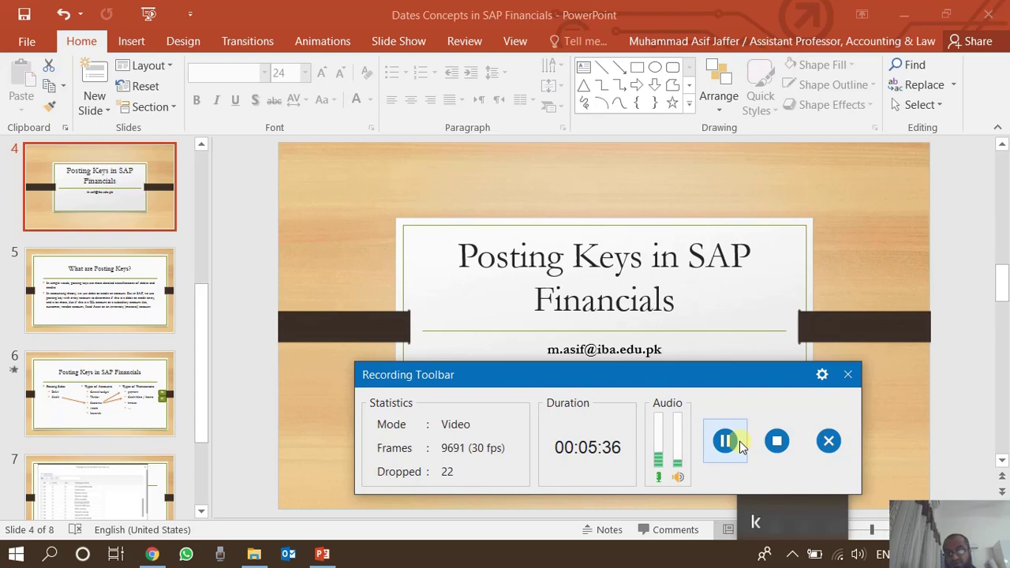
key("alt+Tab")
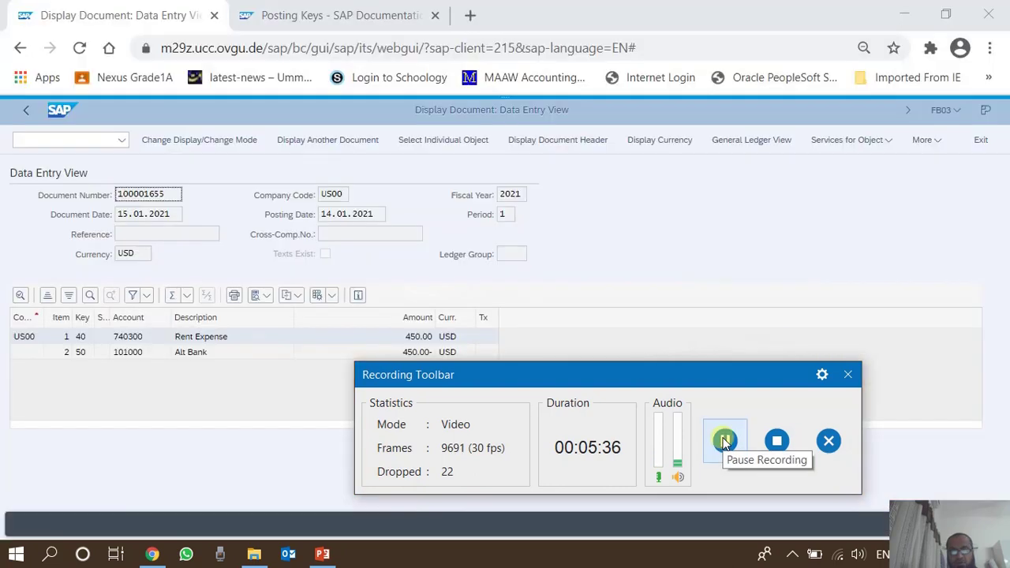
left_click(849, 376)
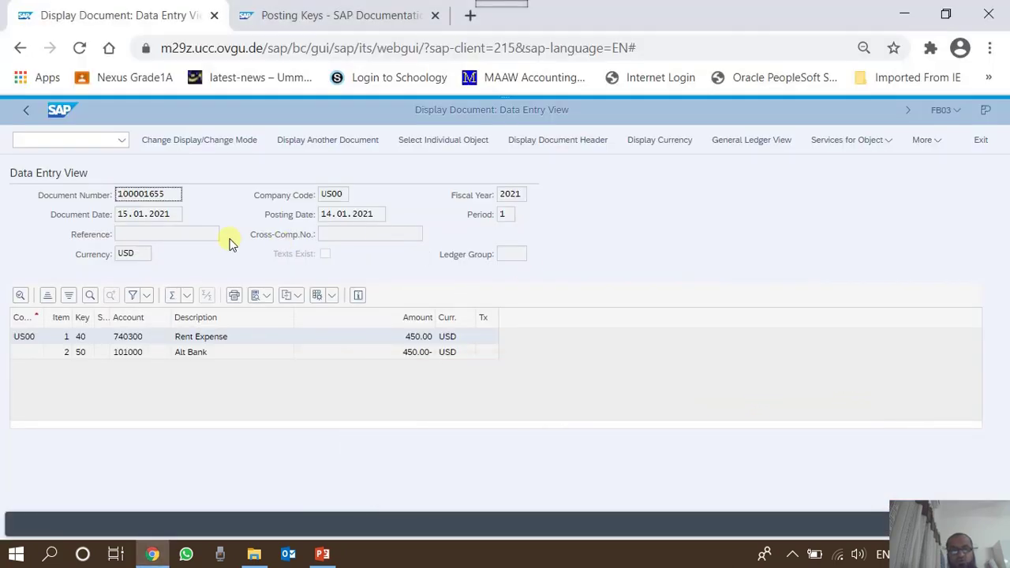
key("ctrl+plus")
key("ctrl+plus")
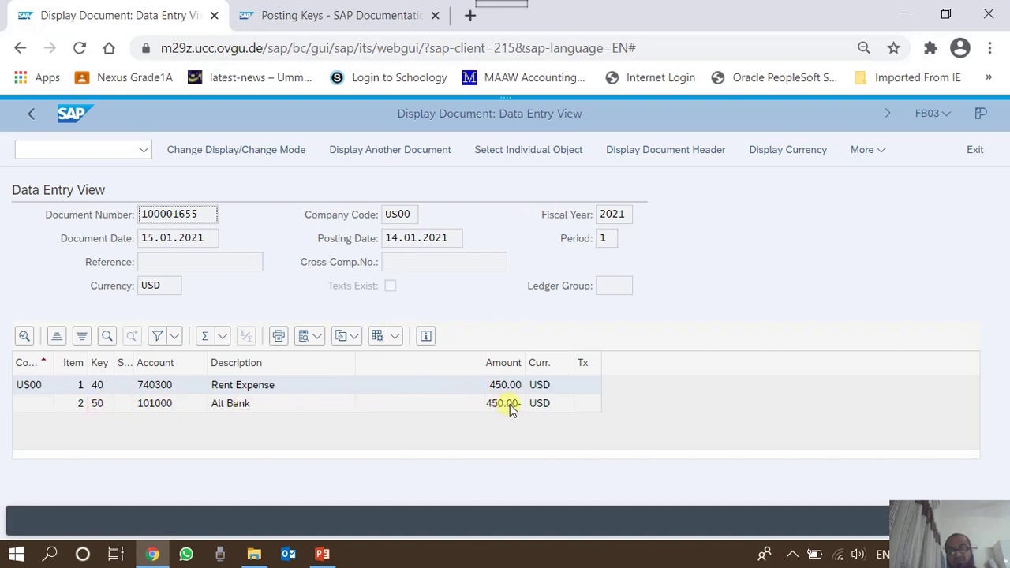
left_click(97, 385)
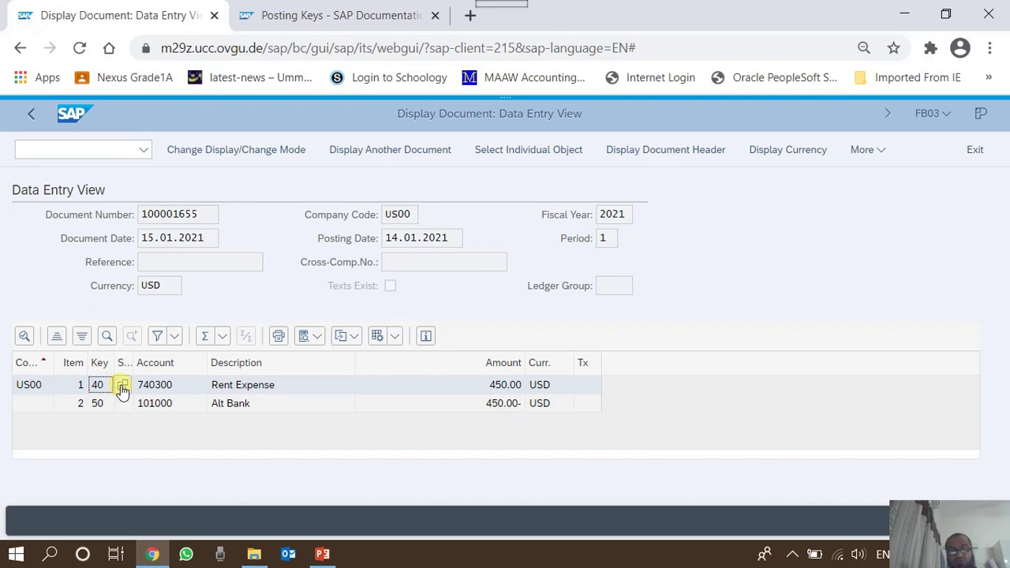
left_click(122, 385)
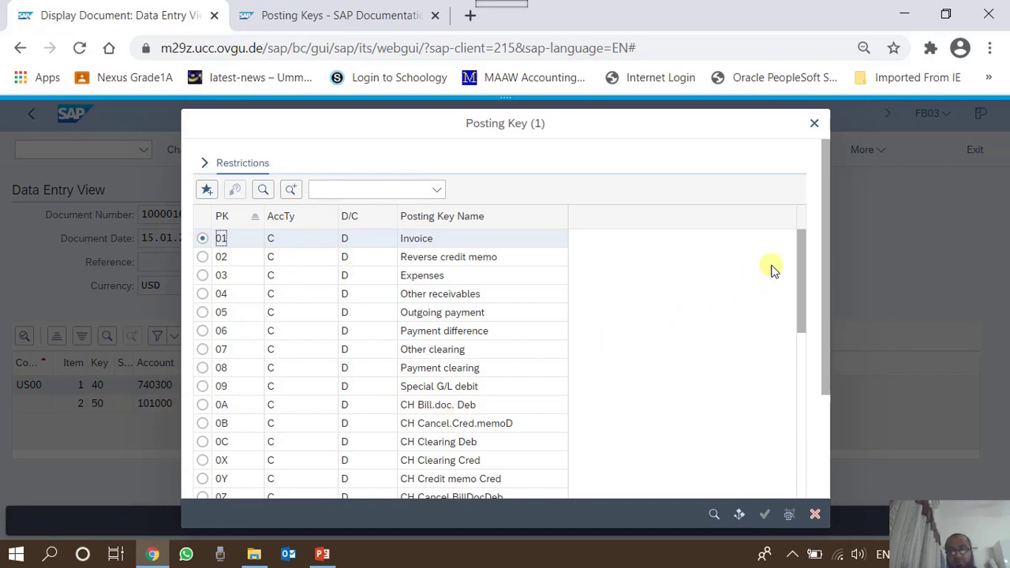
left_click_drag(799, 252, 818, 444)
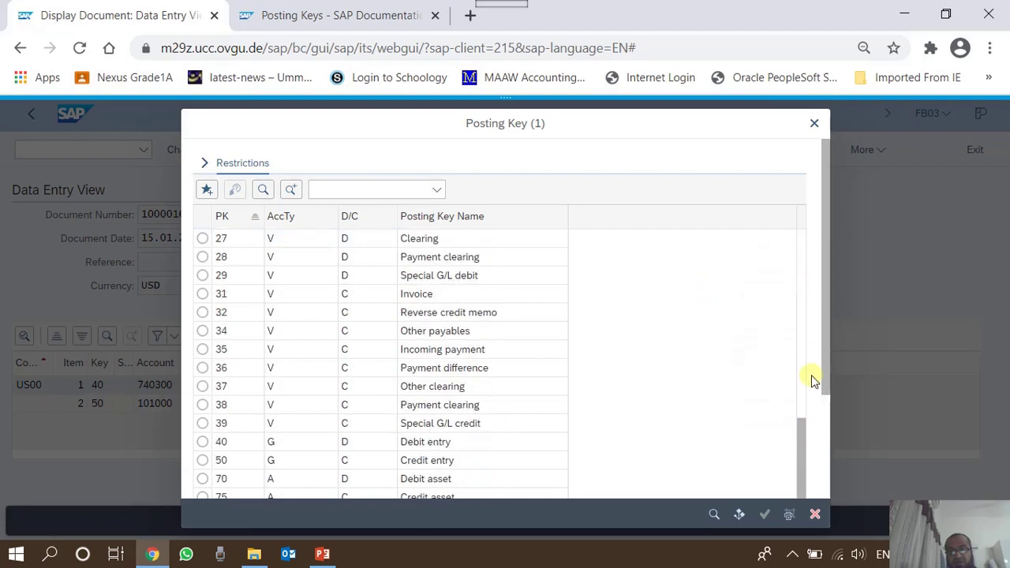
left_click_drag(824, 329, 821, 456)
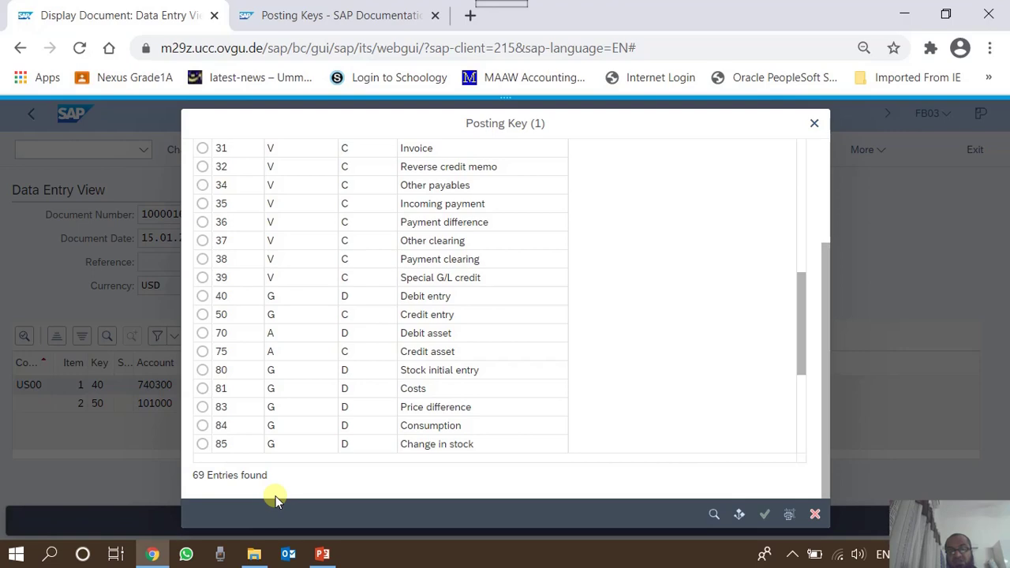
left_click_drag(800, 339, 782, 147)
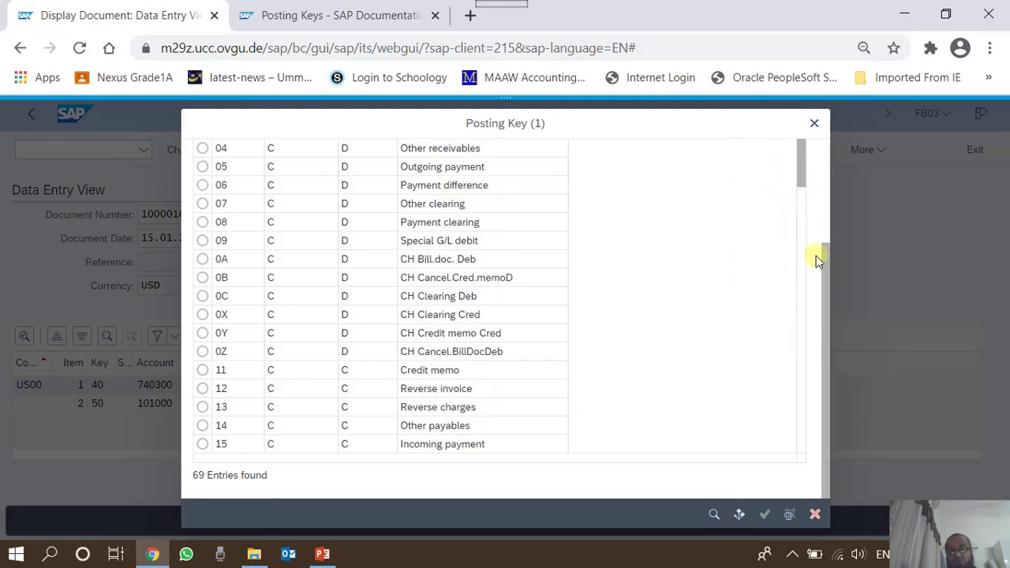
left_click_drag(824, 265, 817, 149)
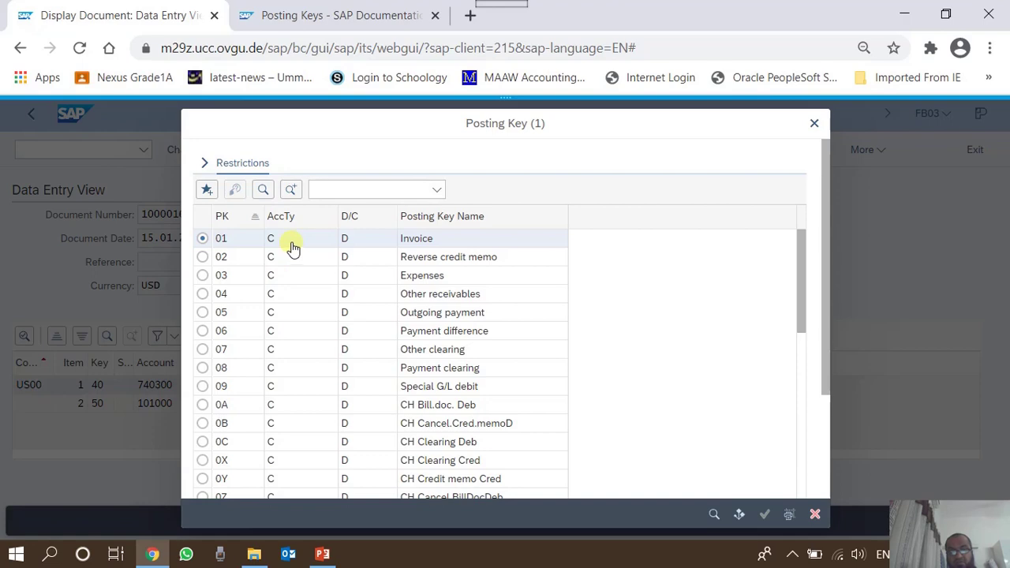
scroll(292, 248, "down", 10)
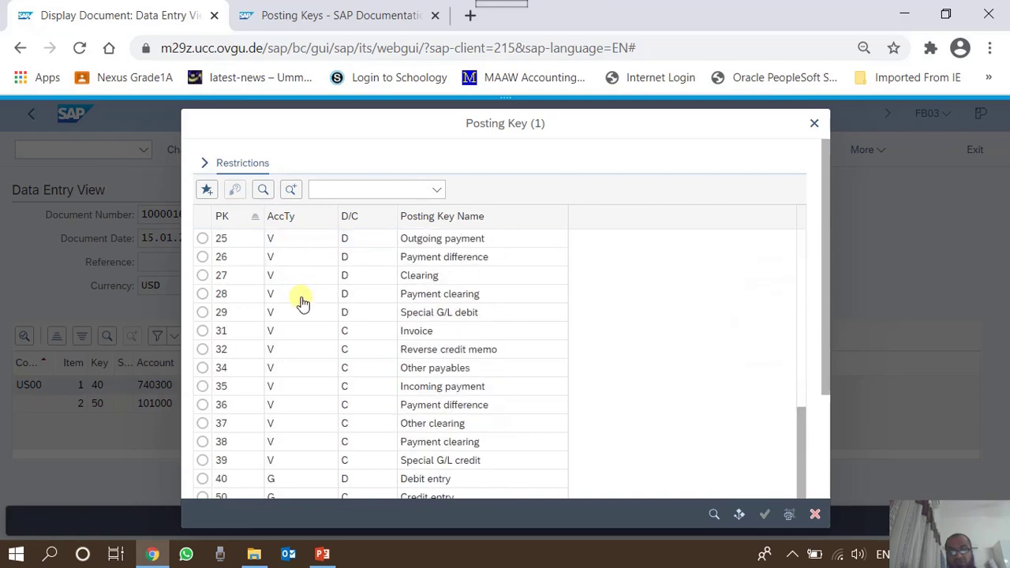
scroll(302, 303, "up", 5)
left_click(285, 331)
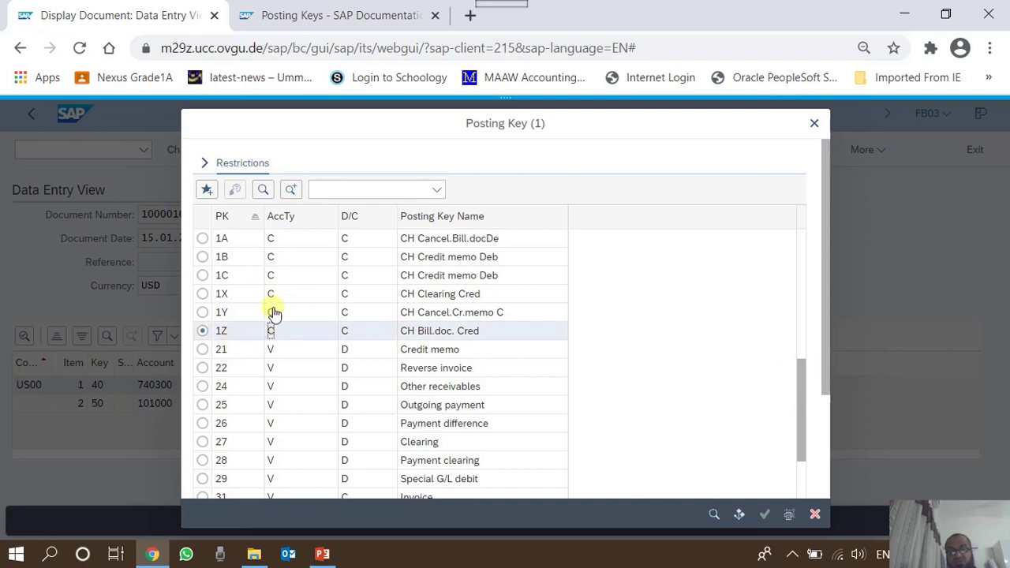
scroll(272, 312, "down", 6)
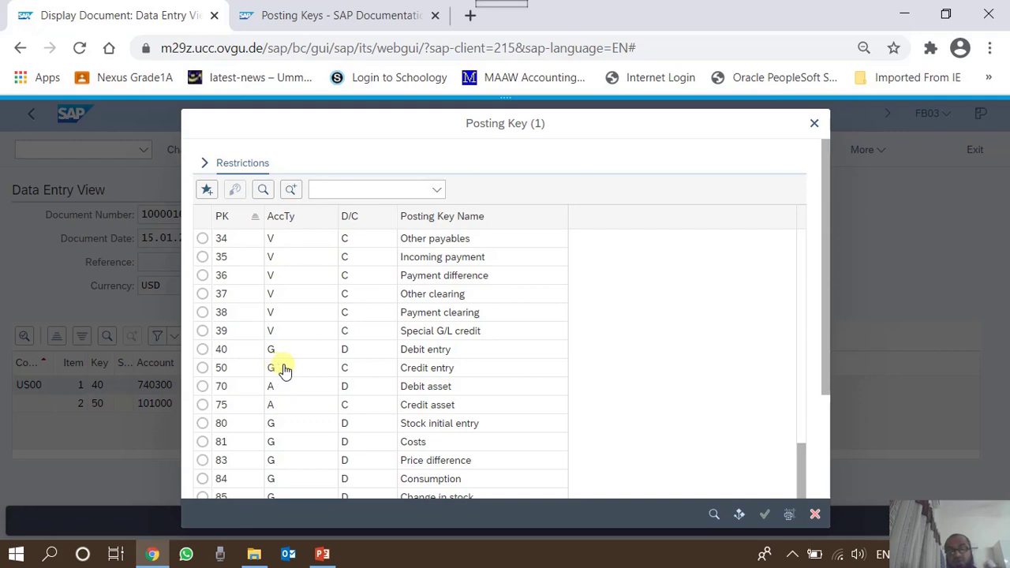
scroll(280, 368, "down", 1)
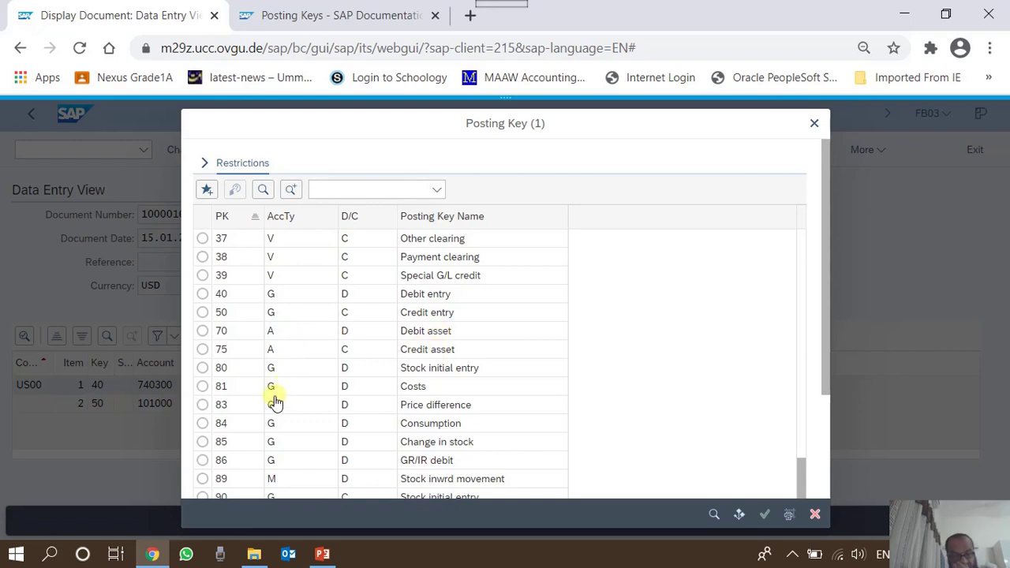
scroll(276, 402, "down", 1)
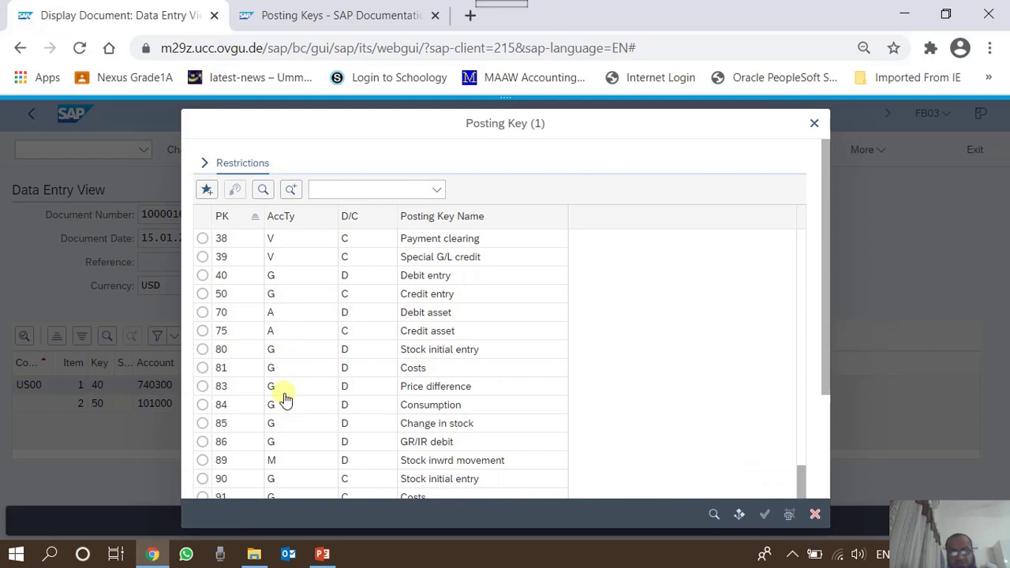
scroll(287, 399, "up", 5)
scroll(286, 401, "down", 3)
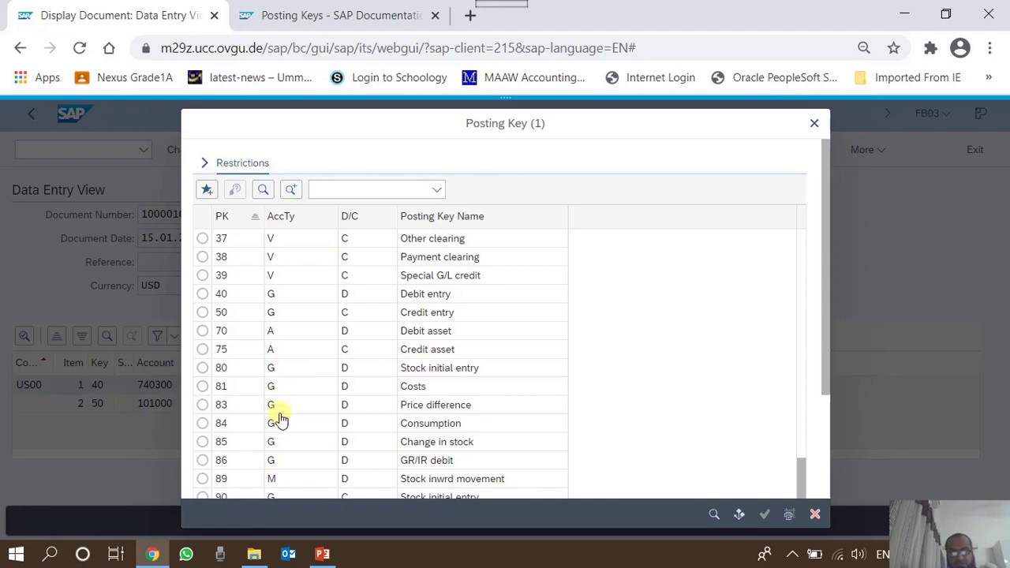
scroll(356, 456, "down", 3)
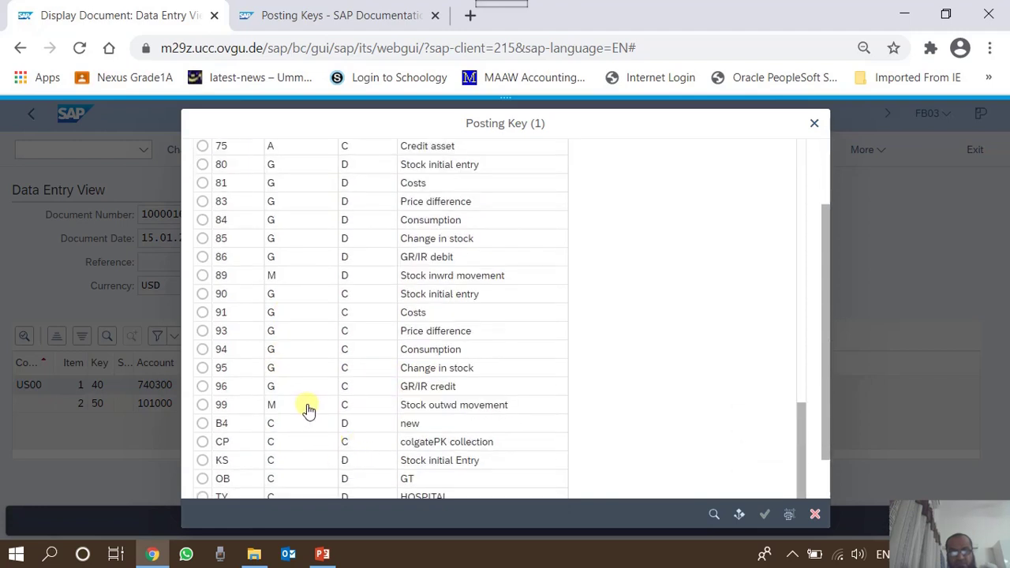
scroll(307, 409, "down", 2)
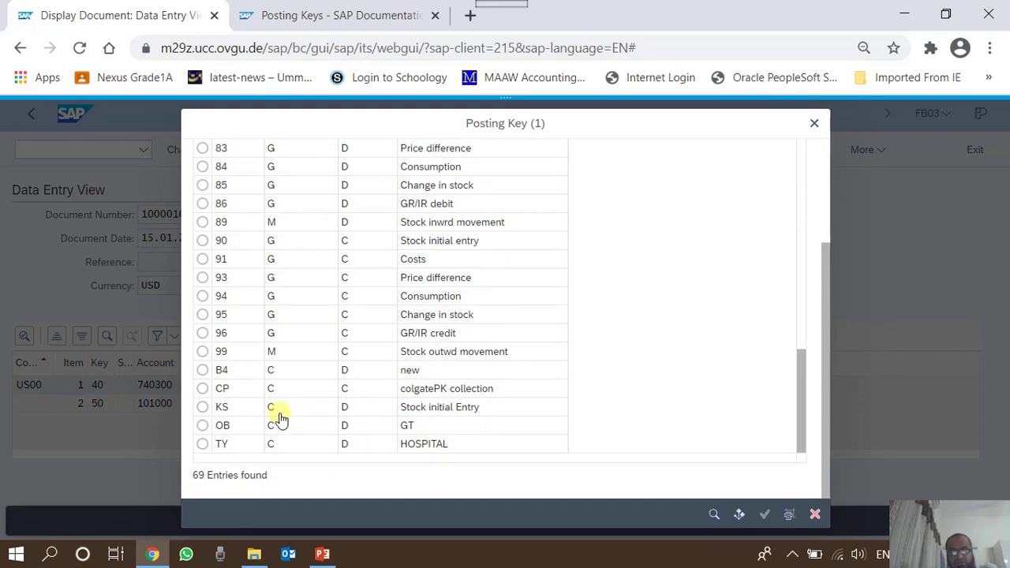
scroll(280, 420, "up", 1)
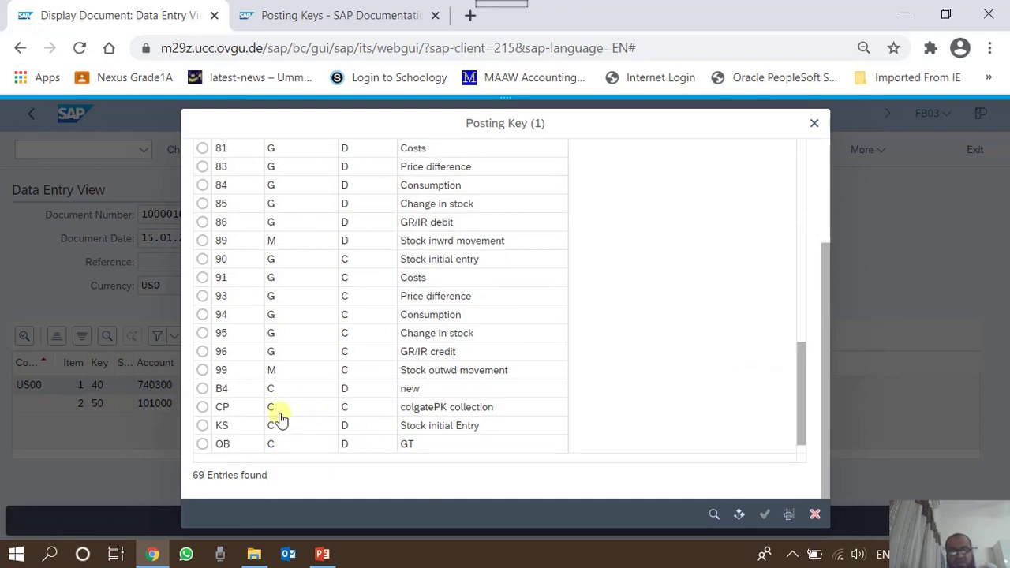
scroll(280, 420, "down", 1)
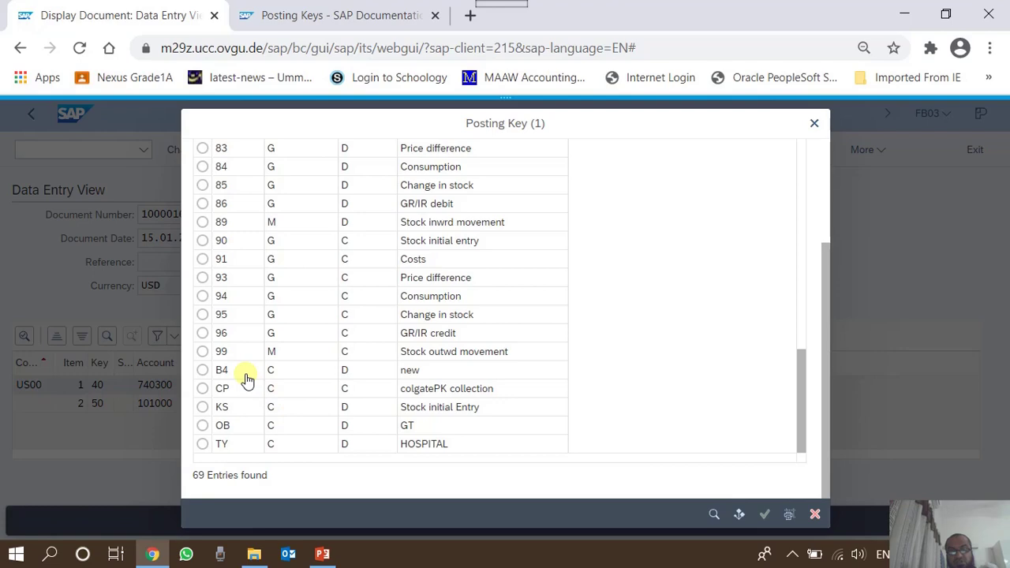
left_click(409, 373)
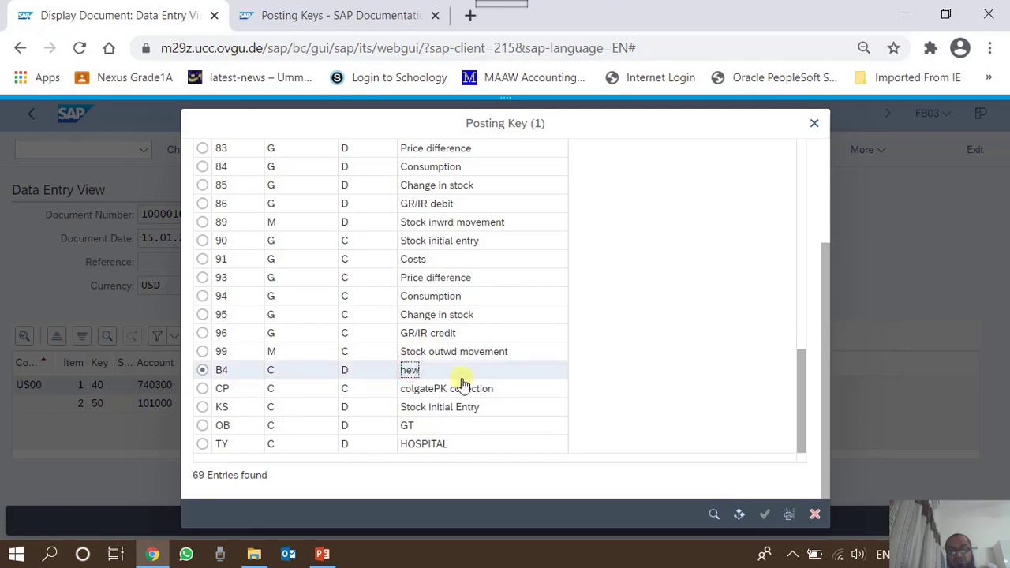
scroll(363, 427, "up", 15)
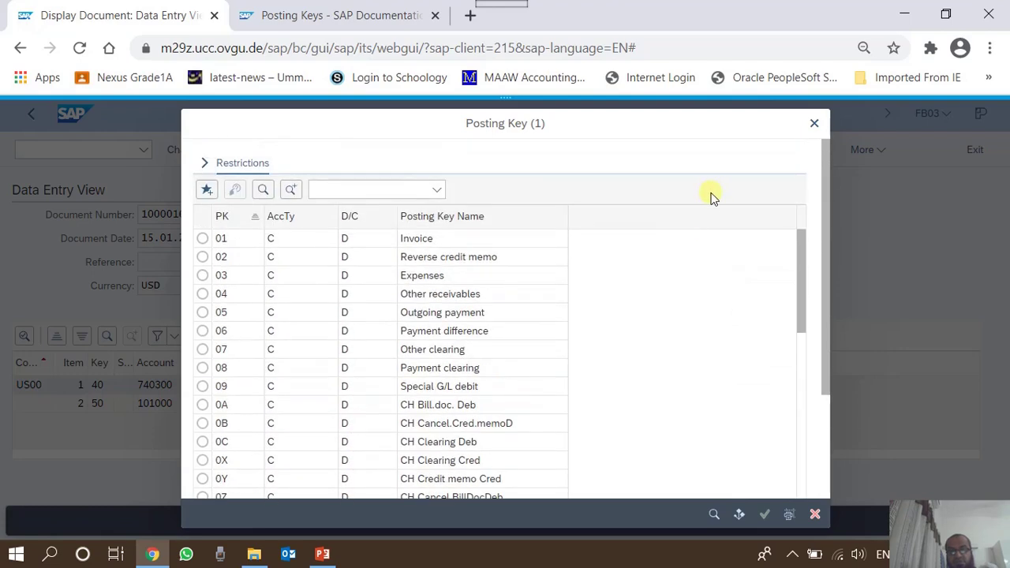
left_click(815, 125)
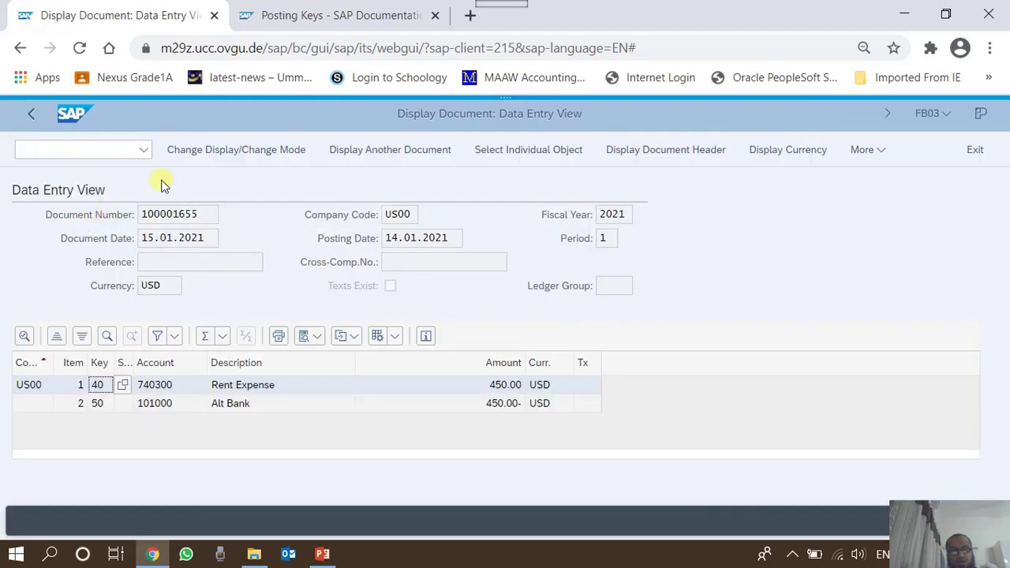
Exit the document display and run transaction OB41 to list the posting keys
left_click(31, 116)
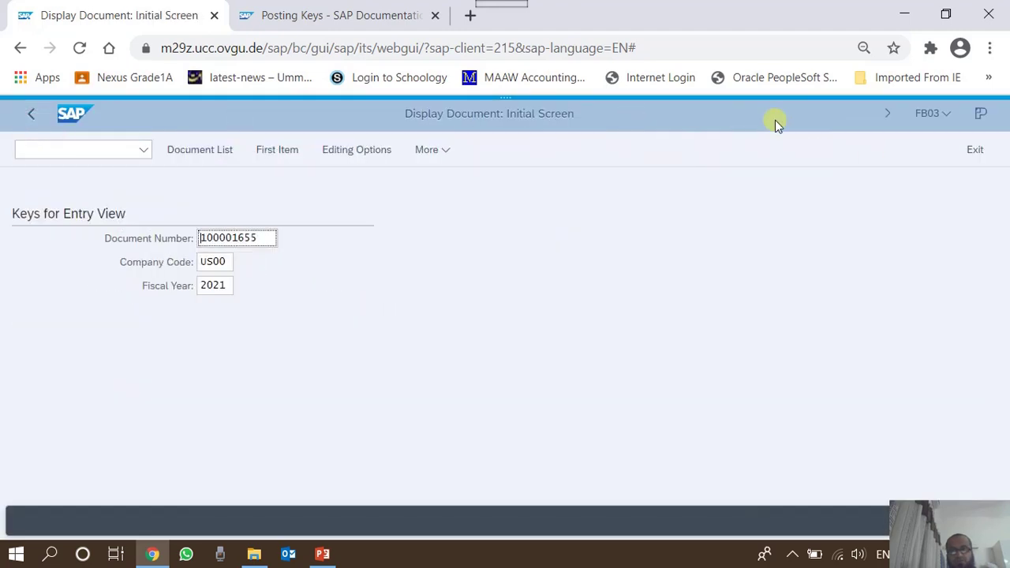
left_click(973, 150)
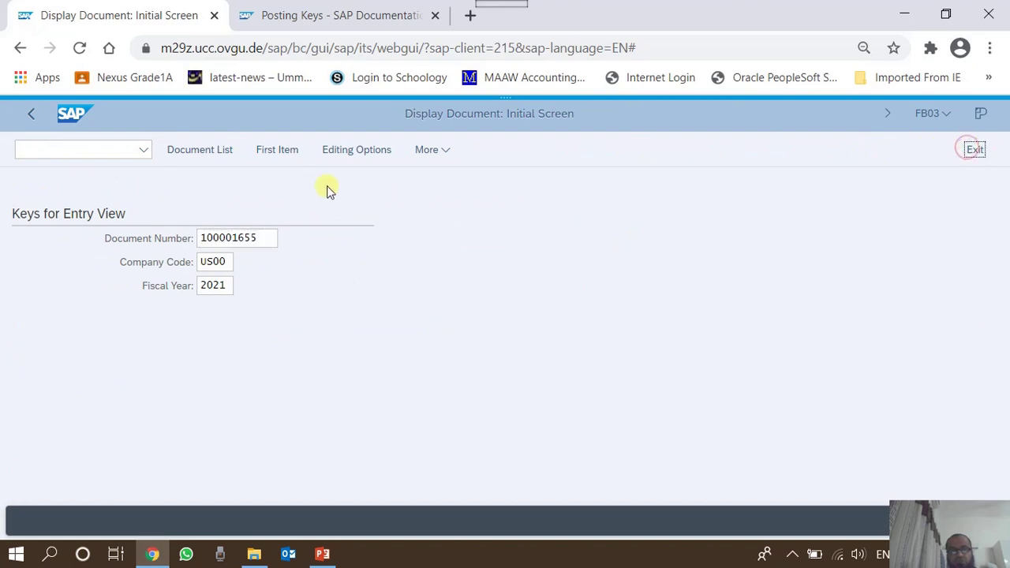
left_click(82, 152)
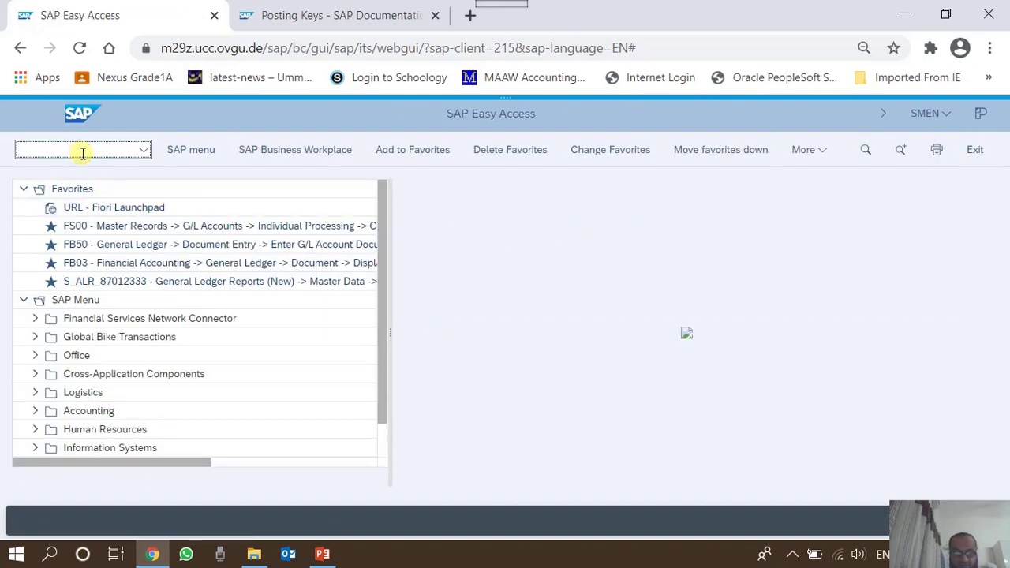
type("ob41")
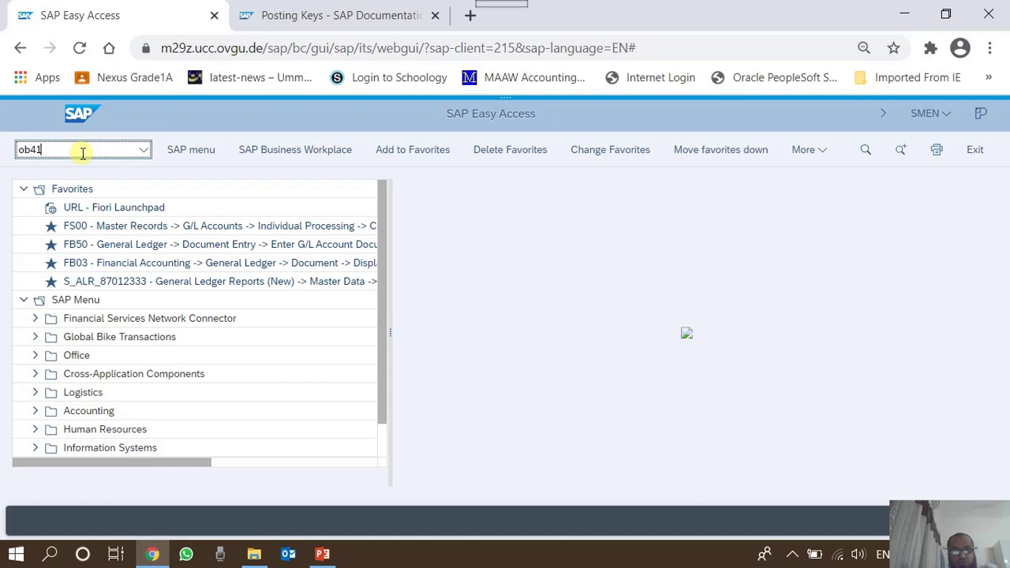
key("Return")
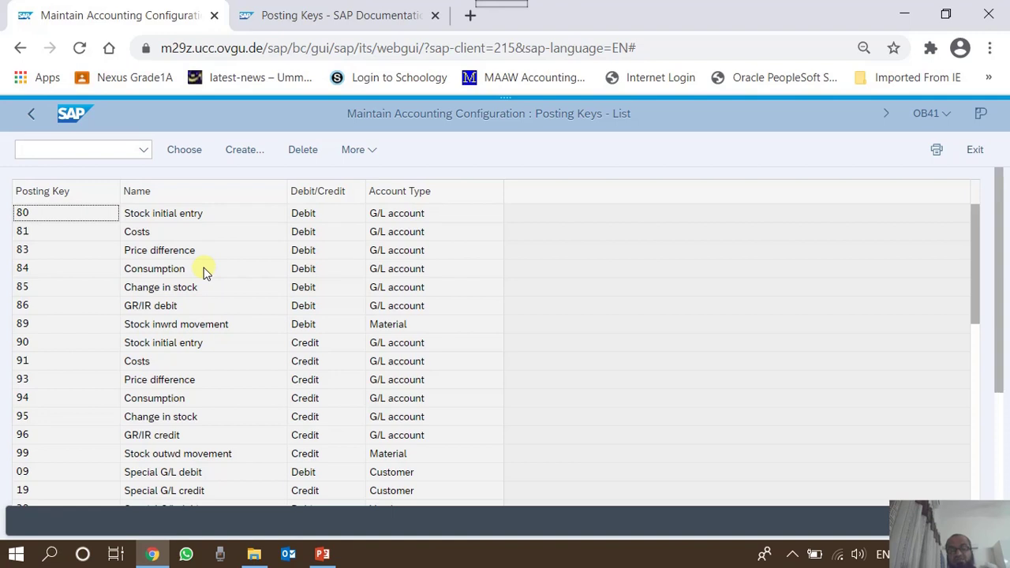
Scroll through the OB41 posting key list, then bring the PowerPoint deck forward
scroll(204, 272, "down", 1)
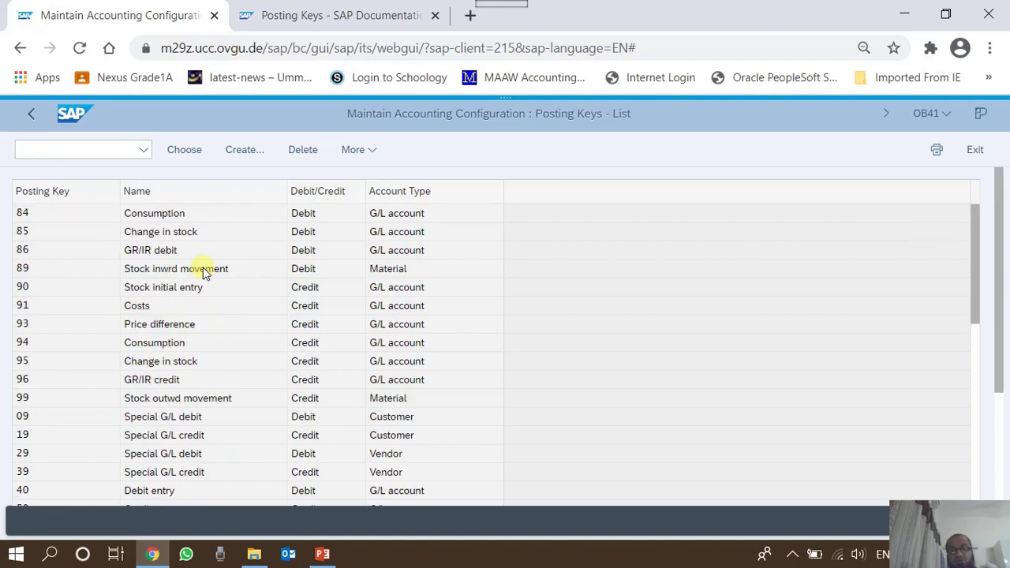
scroll(203, 266, "up", 1)
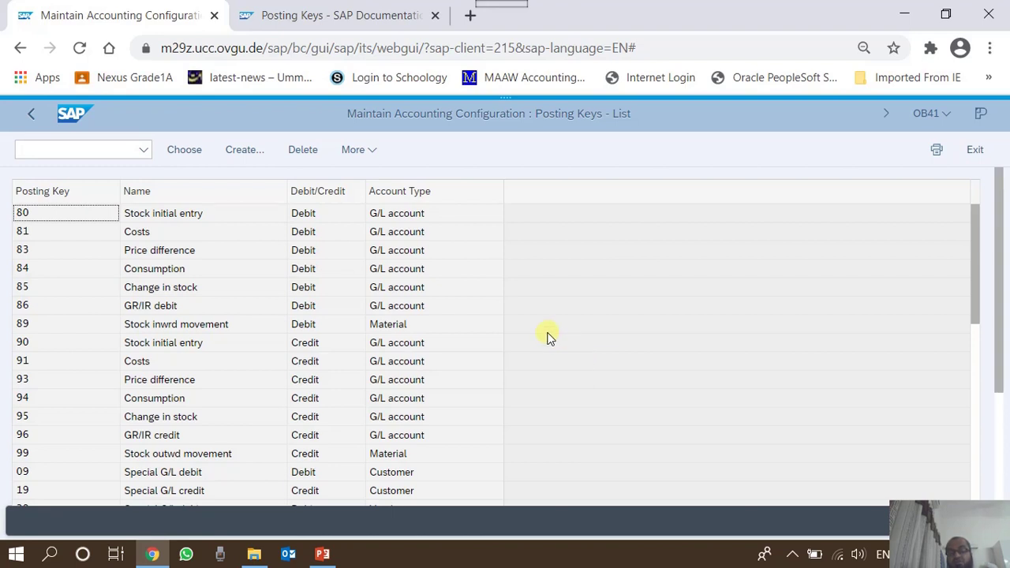
left_click(322, 554)
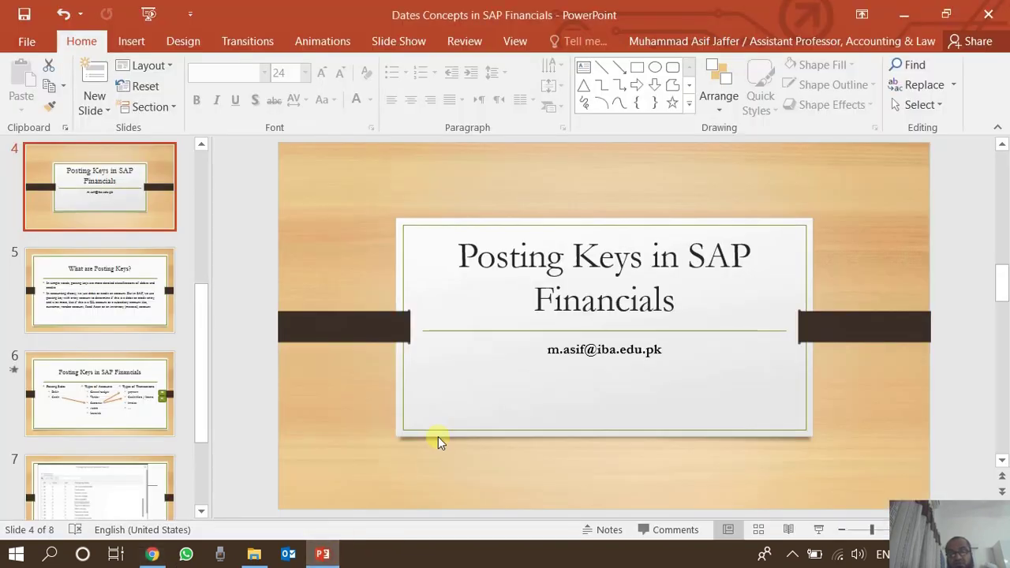
Advance to slide 5, 'What are Posting Keys?', and reveal the hidden tray icons
scroll(438, 441, "down", 1)
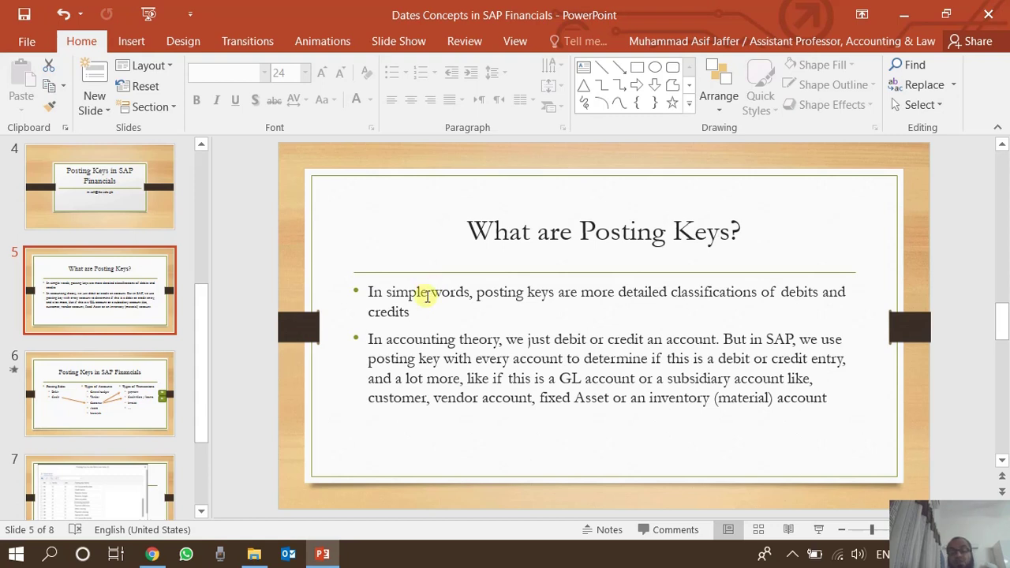
left_click(792, 553)
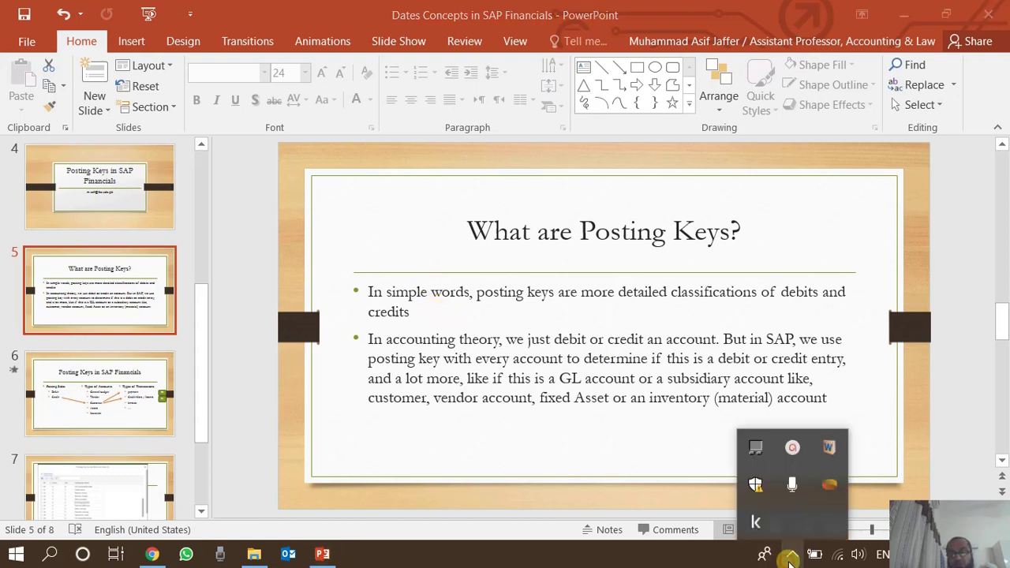